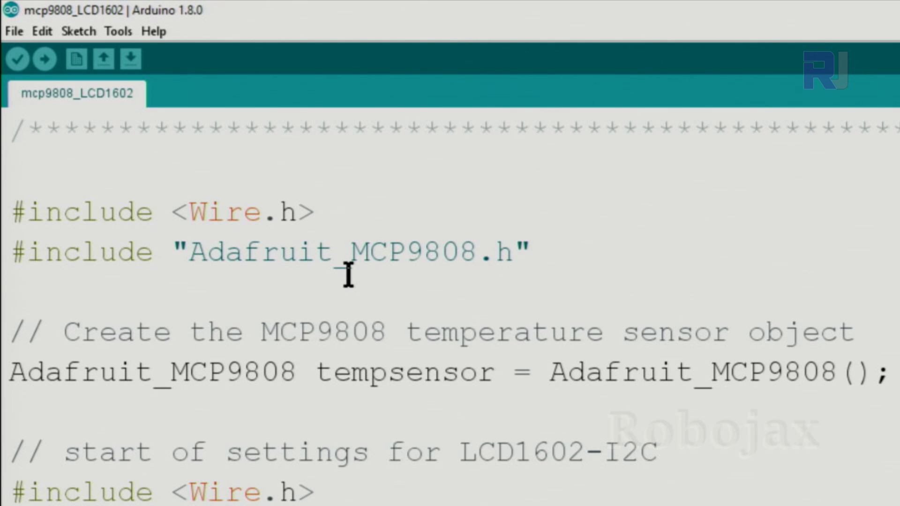
Step: Go over the MCP9808, Wire and LiquidCrystal_I2C library includes and sensor object
mouse_move(893, 371)
left_mouse_down()
mouse_move(61, 211)
mouse_move(10, 211)
left_mouse_up()
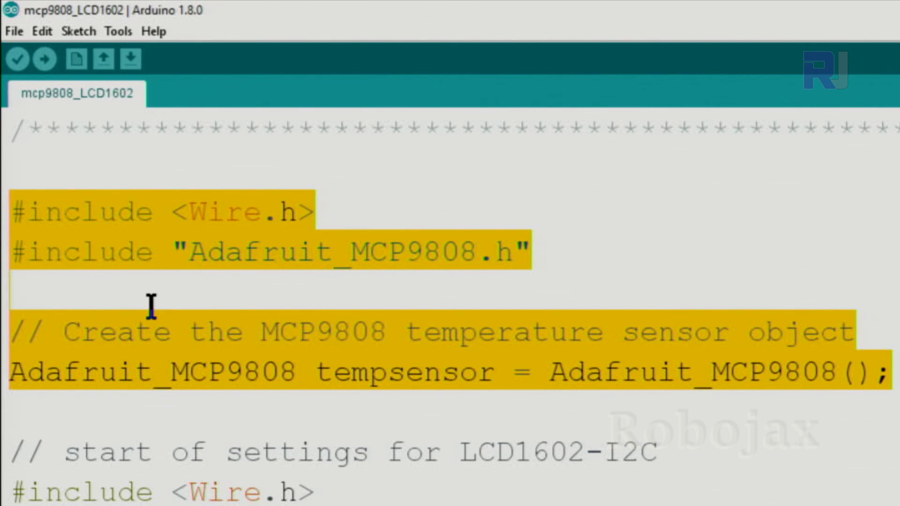
scroll(152, 306, "down", 1)
scroll(148, 296, "down", 1)
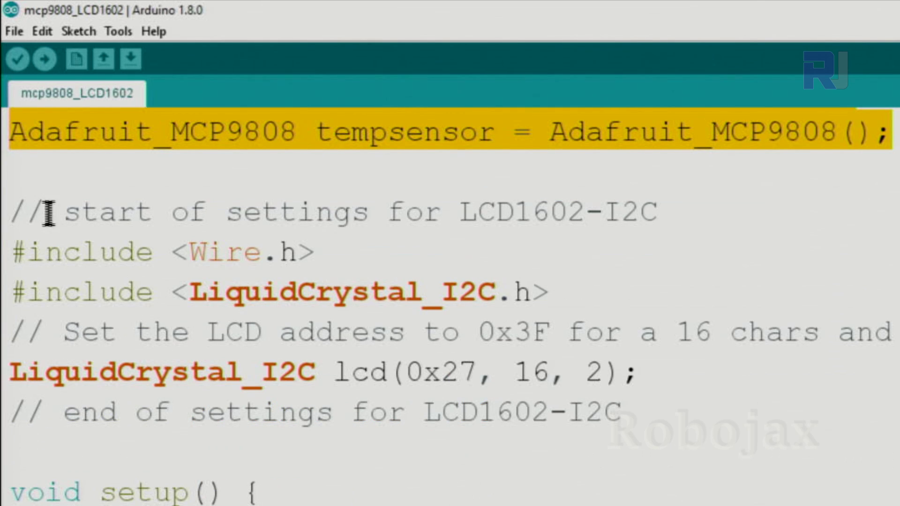
mouse_move(653, 424)
left_mouse_down()
mouse_move(362, 366)
mouse_move(9, 250)
mouse_move(11, 211)
left_mouse_up()
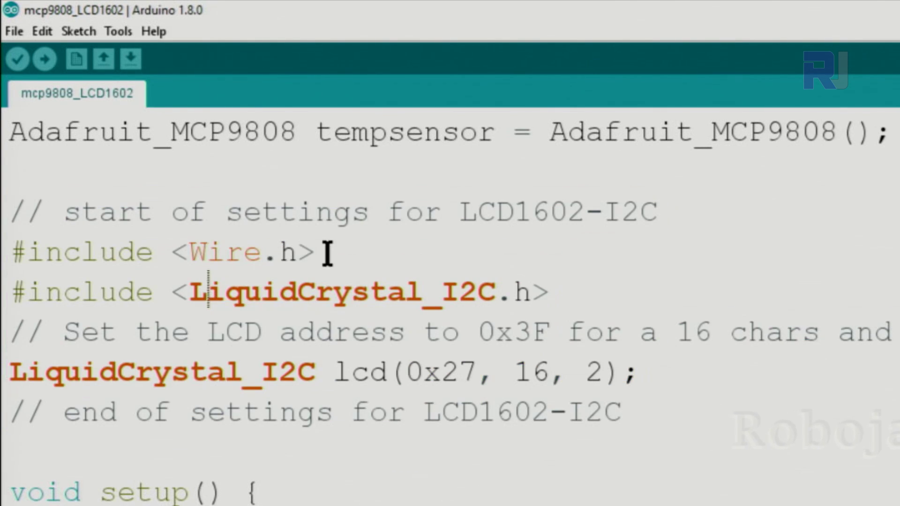
mouse_move(324, 253)
left_mouse_down()
mouse_move(11, 251)
mouse_move(15, 244)
left_mouse_up()
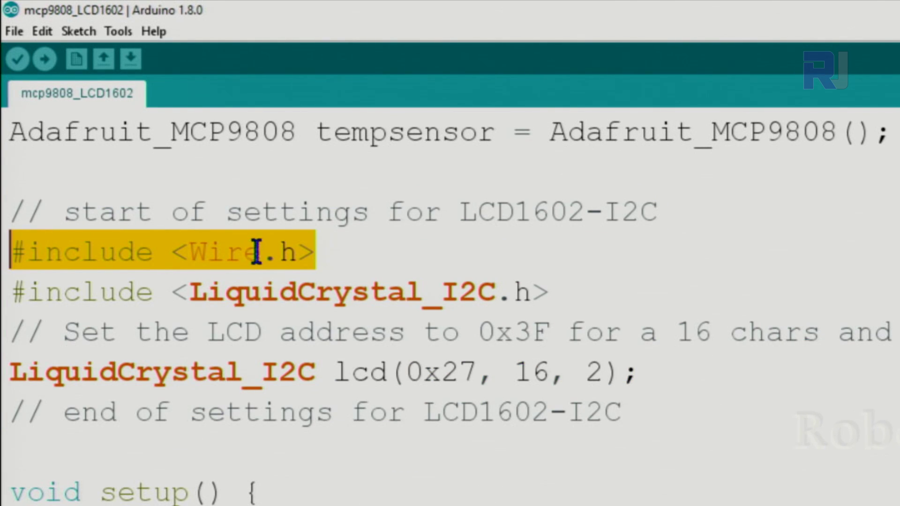
left_click_drag(188, 291, 527, 290)
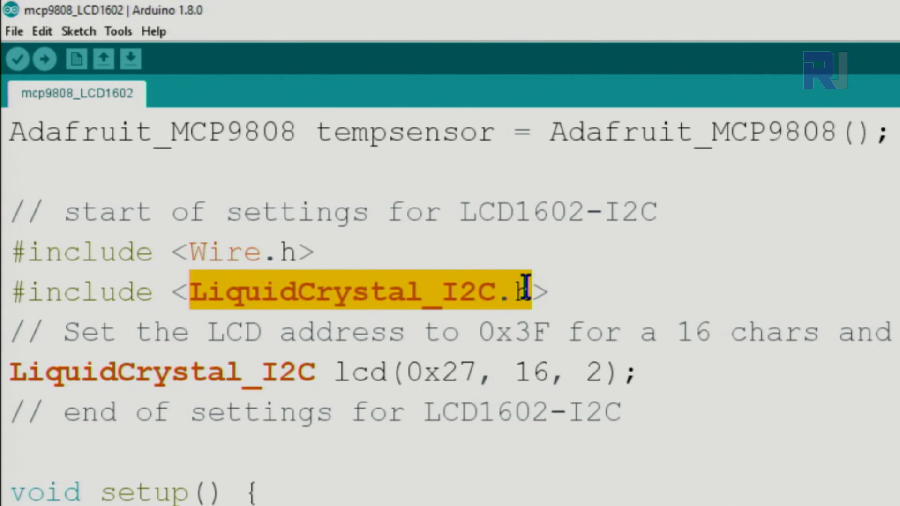
left_click(278, 288)
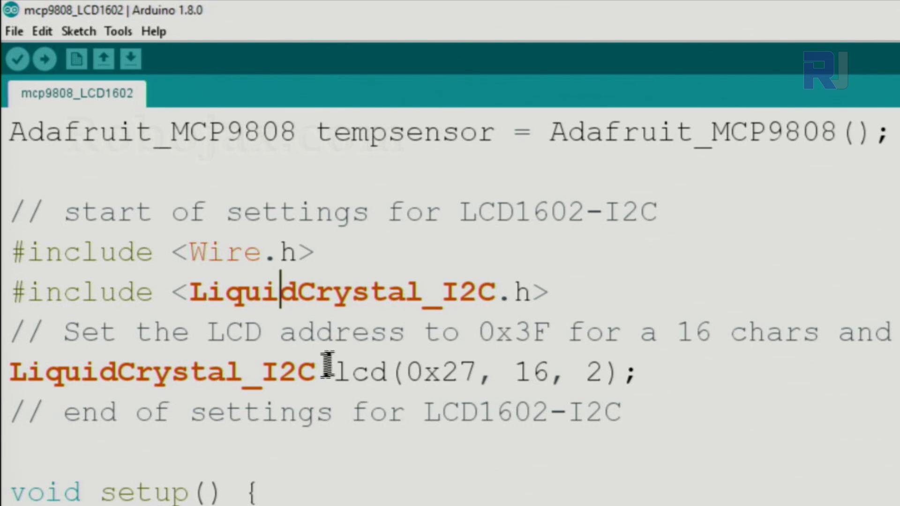
Step: Point out the lcd declaration: address 0x27 (or 0x3F), 16 characters, 2 lines
left_click_drag(328, 364, 3, 373)
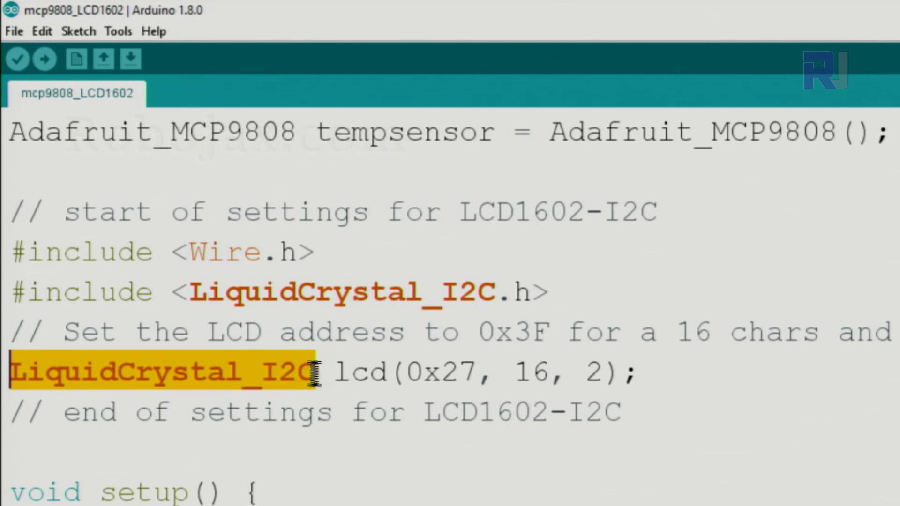
left_click_drag(333, 372, 391, 373)
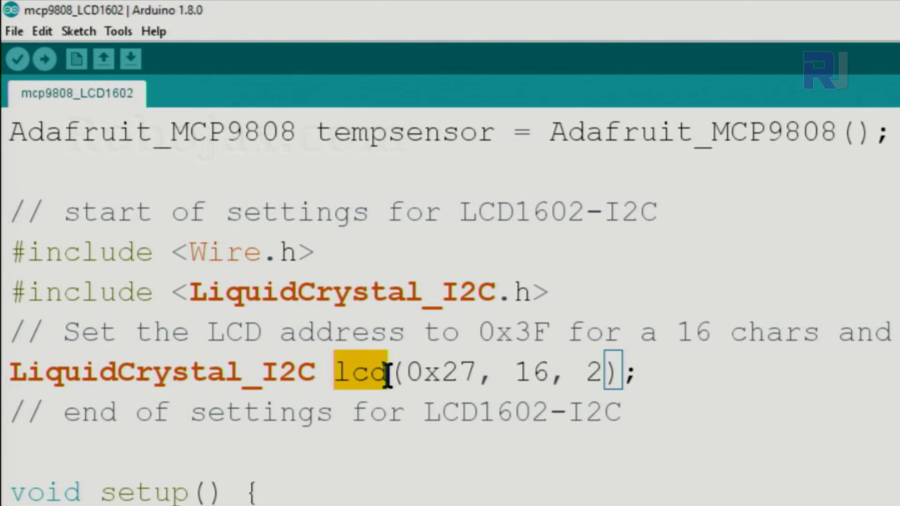
left_click_drag(401, 371, 462, 371)
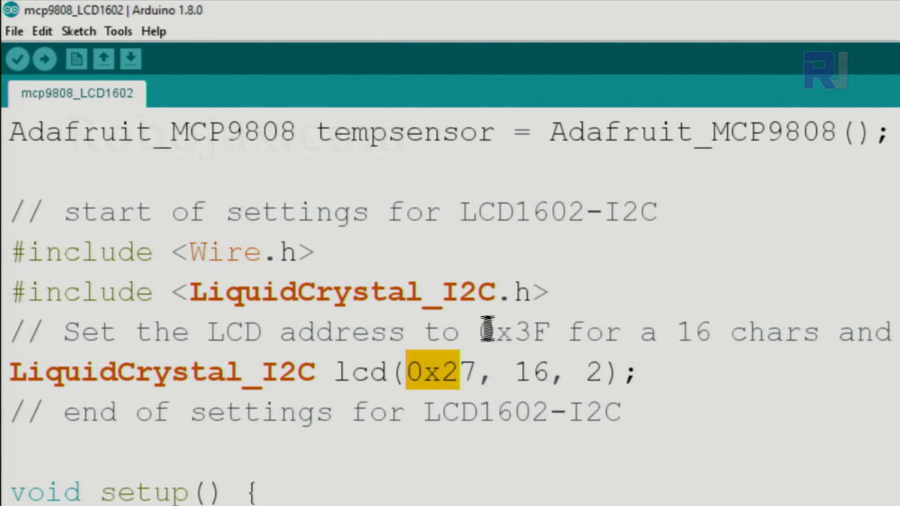
left_click_drag(487, 330, 555, 329)
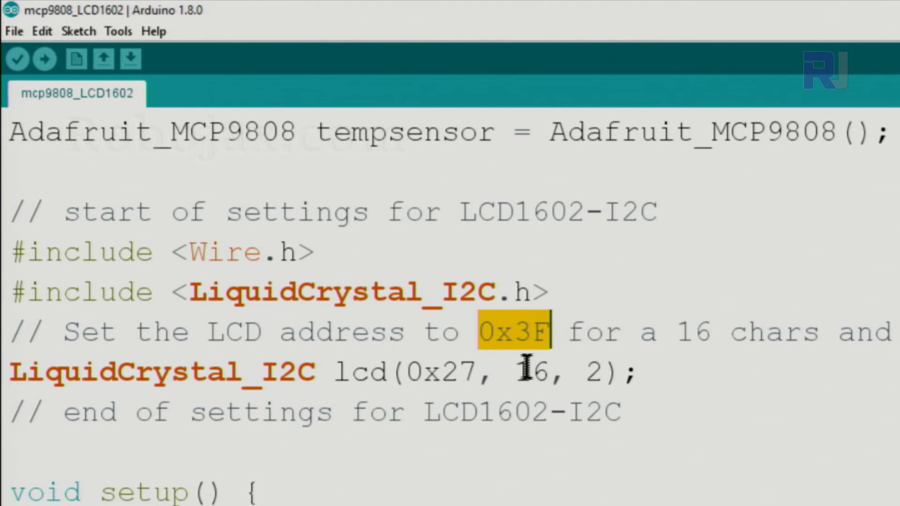
left_click_drag(515, 372, 554, 372)
double_click(597, 377)
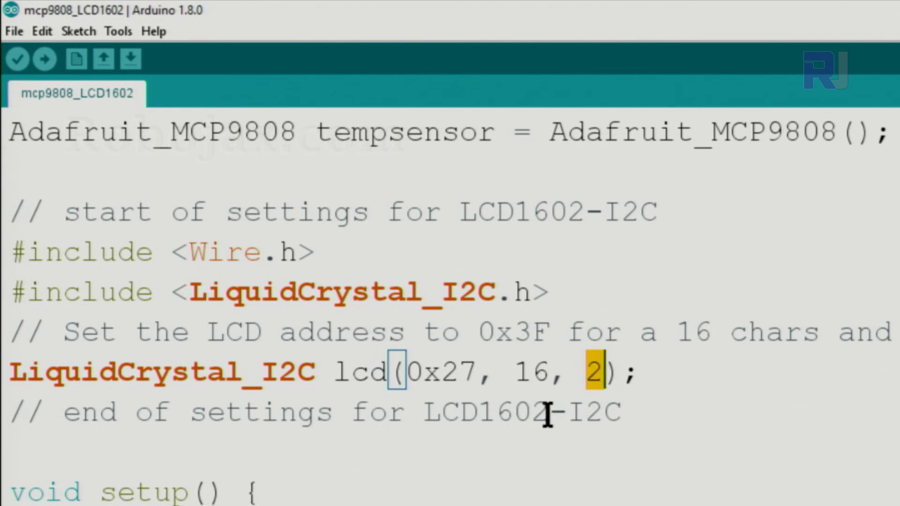
left_click_drag(710, 431, 6, 224)
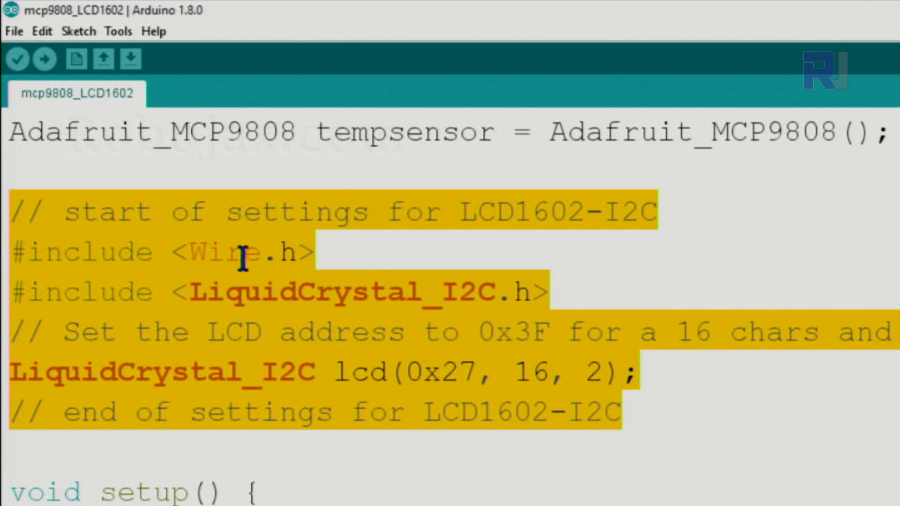
scroll(259, 296, "down", 1)
scroll(259, 306, "down", 1)
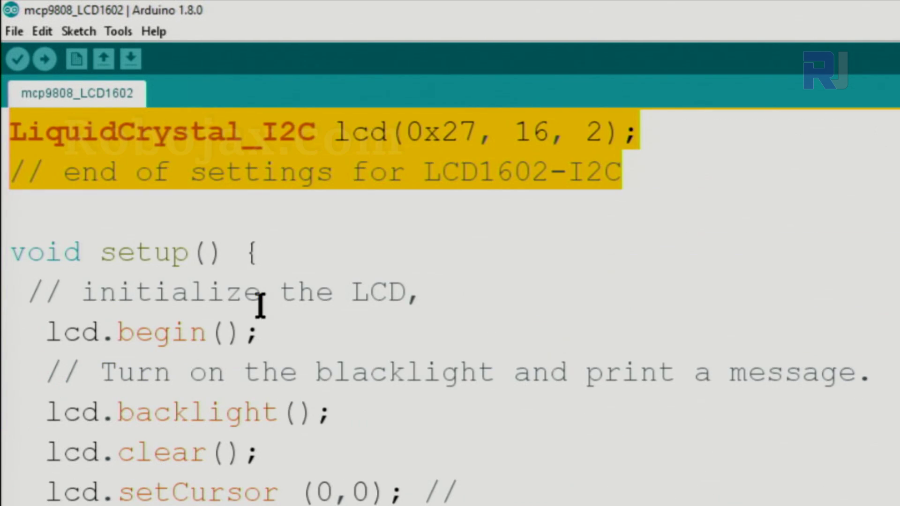
left_click(278, 249)
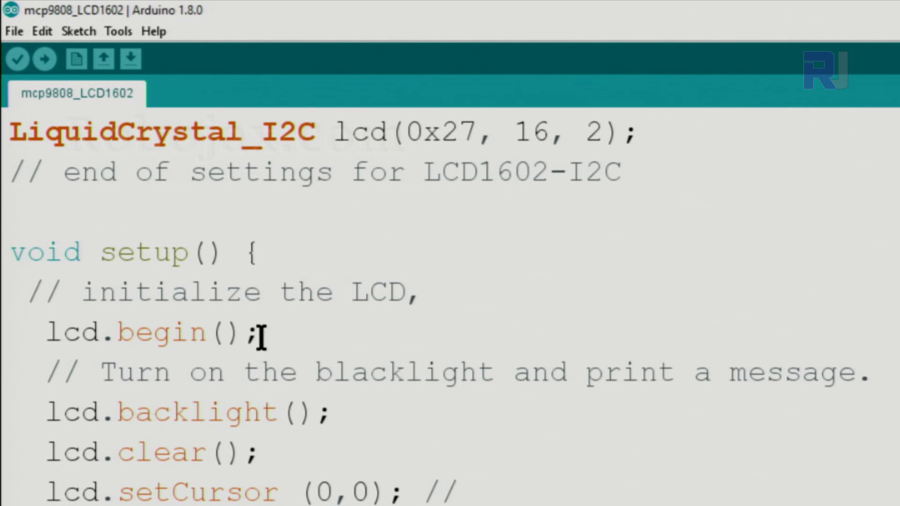
Step: Review the setup calls lcd.begin(), lcd.backlight() and lcd.clear()
left_click_drag(280, 333, 47, 332)
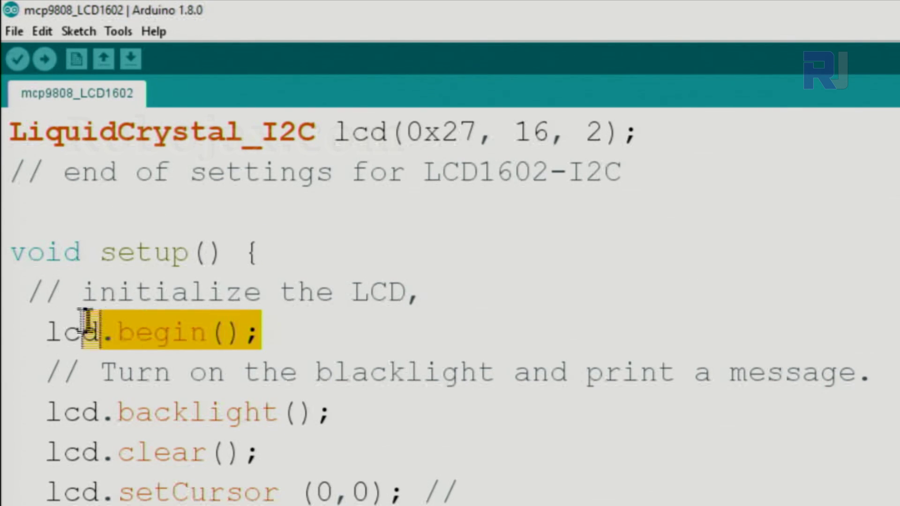
double_click(357, 132)
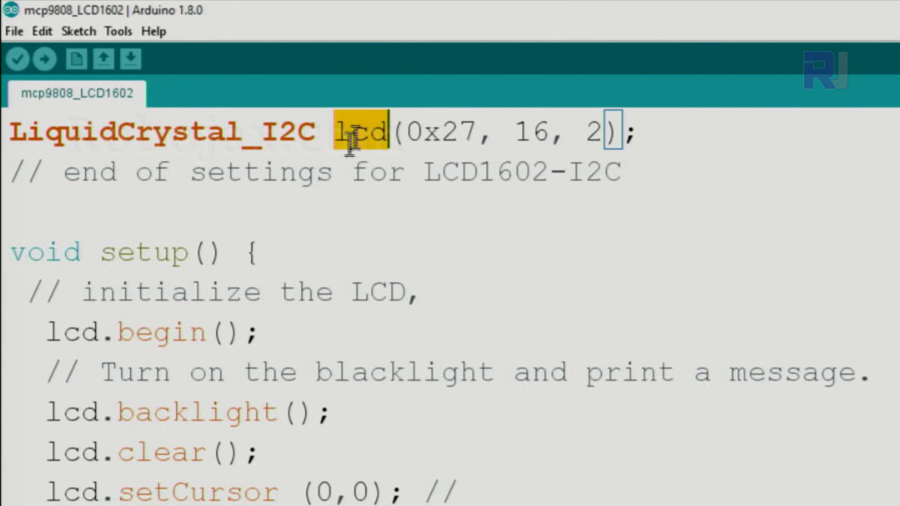
mouse_move(114, 332)
left_mouse_down()
mouse_move(297, 337)
mouse_move(11, 331)
left_mouse_up()
left_click_drag(336, 416, 19, 410)
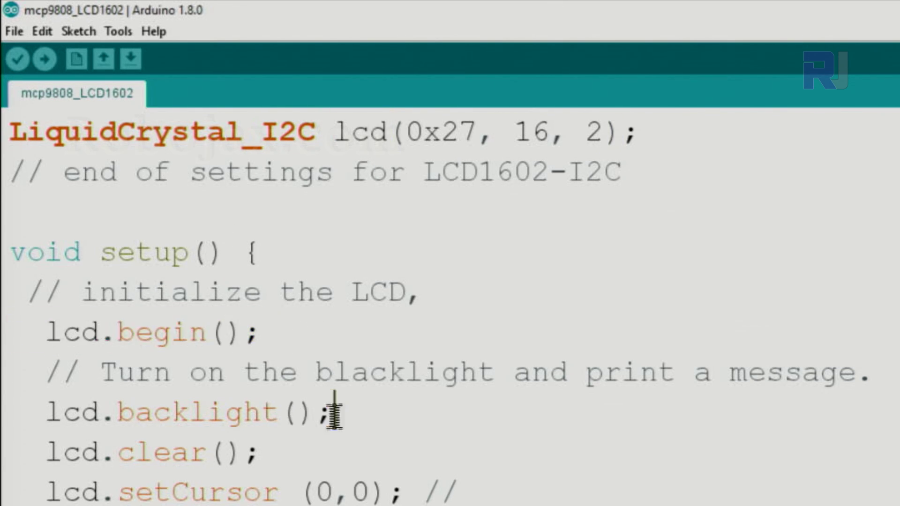
left_click_drag(266, 457, 11, 453)
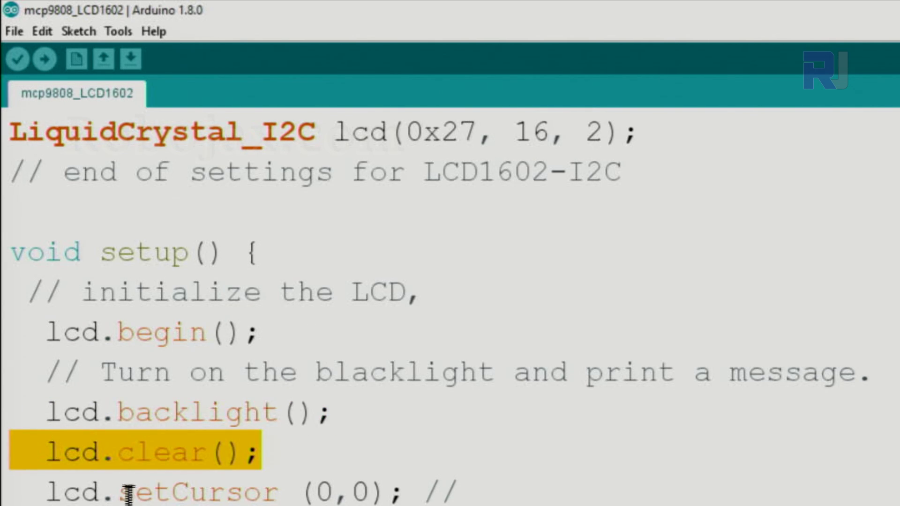
left_click(261, 449)
scroll(261, 448, "down", 2)
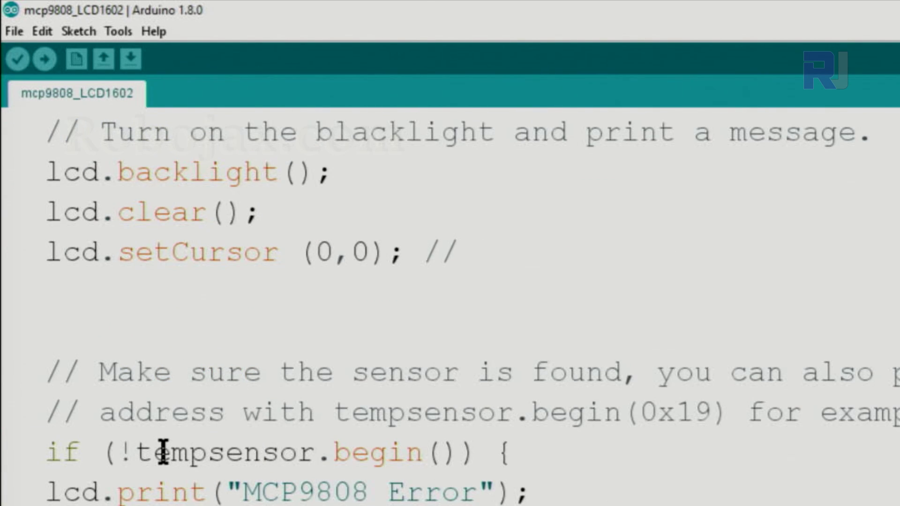
scroll(164, 451, "down", 1)
Step: Review the tempsensor.begin() check, its MCP9808 Error message and the MCP9808 Test print
left_click_drag(135, 333, 455, 332)
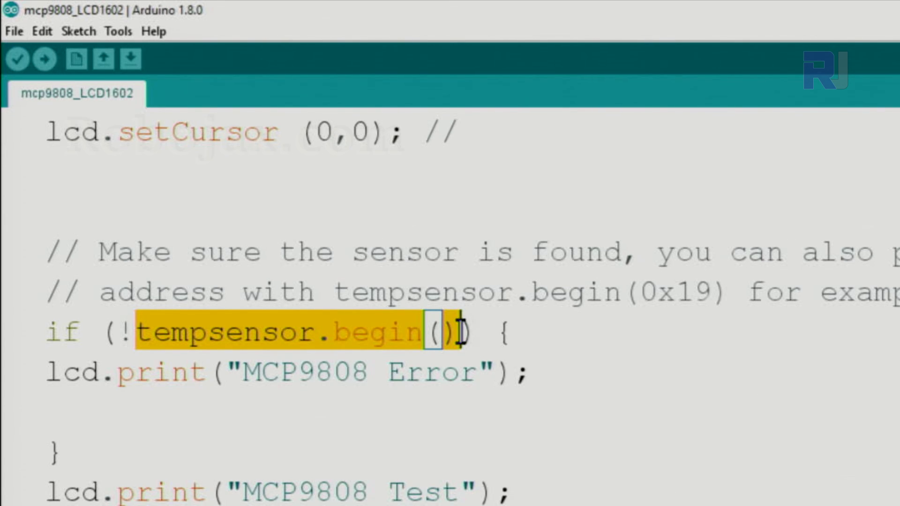
left_click_drag(246, 371, 497, 373)
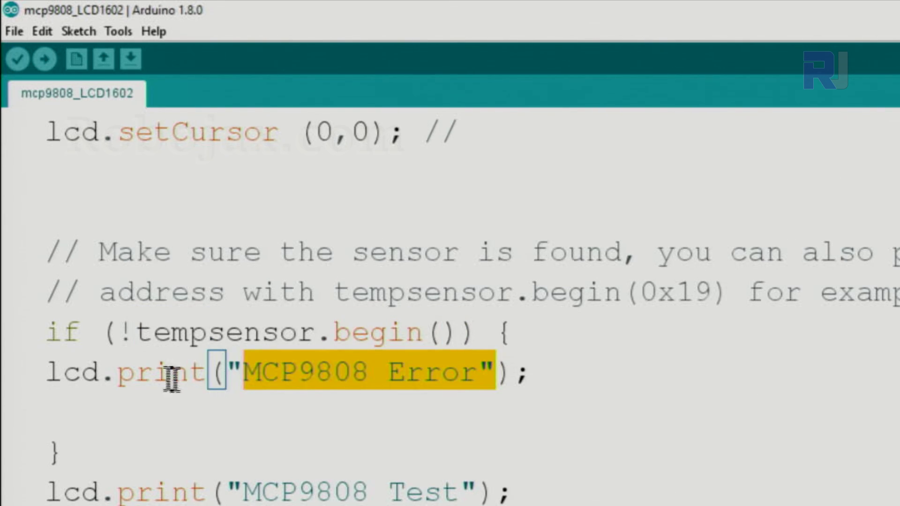
left_click(155, 373)
left_click_drag(139, 333, 454, 339)
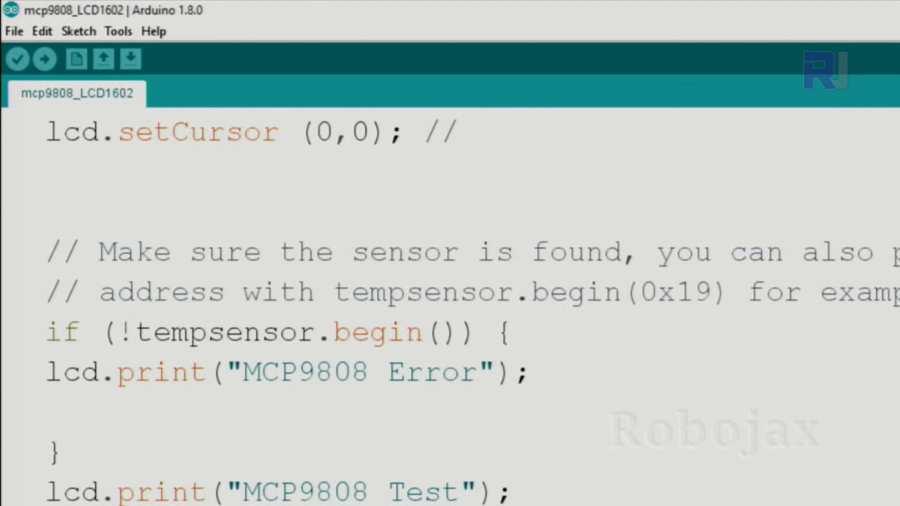
left_click_drag(50, 490, 496, 490)
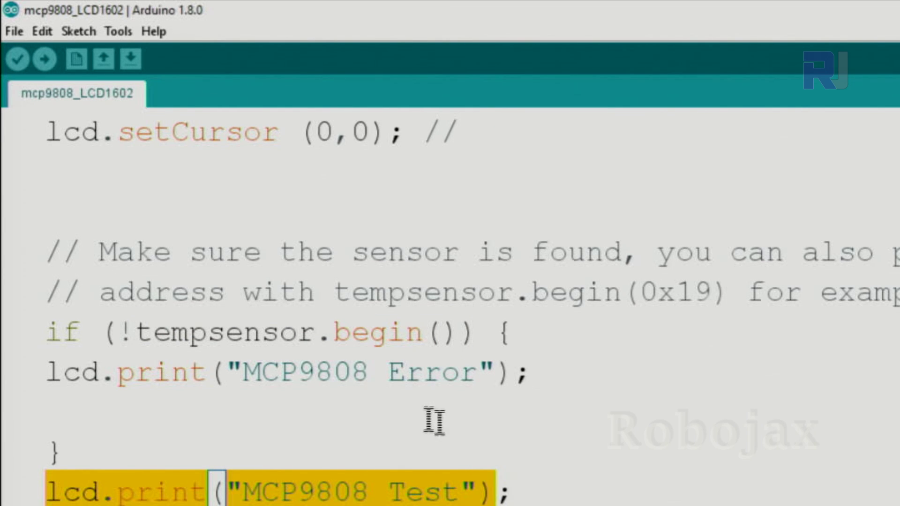
scroll(291, 326, "down", 1)
scroll(295, 334, "down", 2)
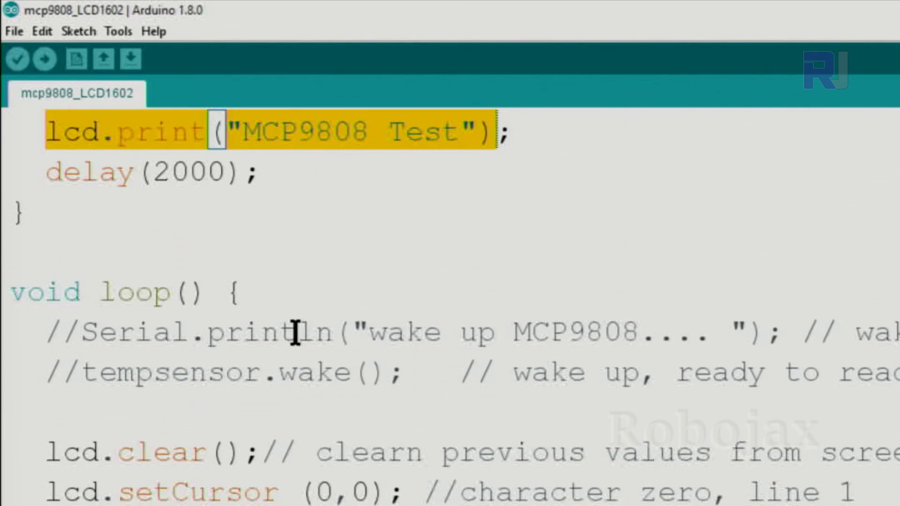
scroll(187, 429, "down", 1)
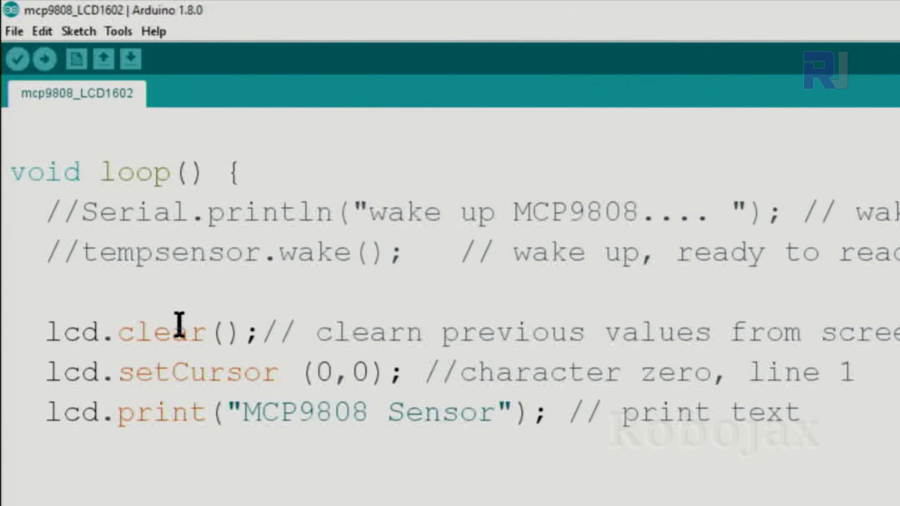
Step: Explain the loop's lcd.clear(), setCursor values and the 'MCP9808 Sensor' print line
left_click_drag(44, 332, 173, 332)
left_click(139, 169)
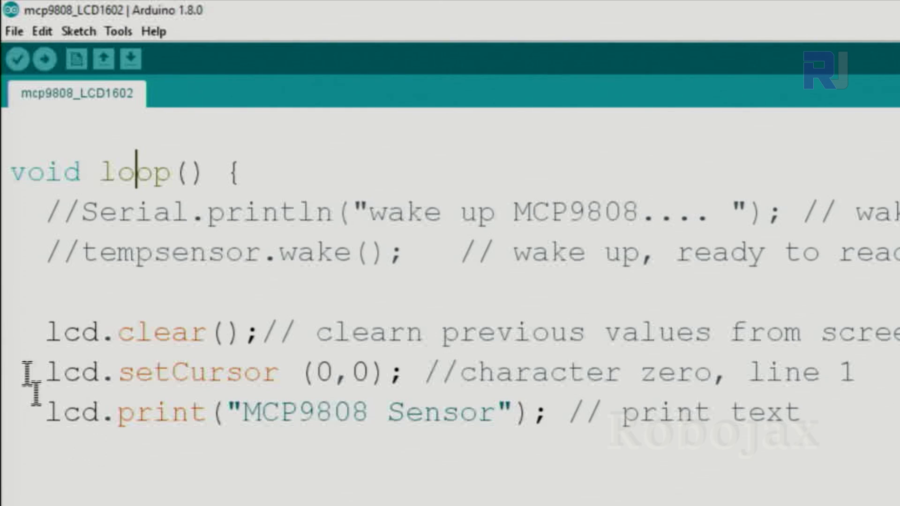
left_click_drag(118, 373, 302, 368)
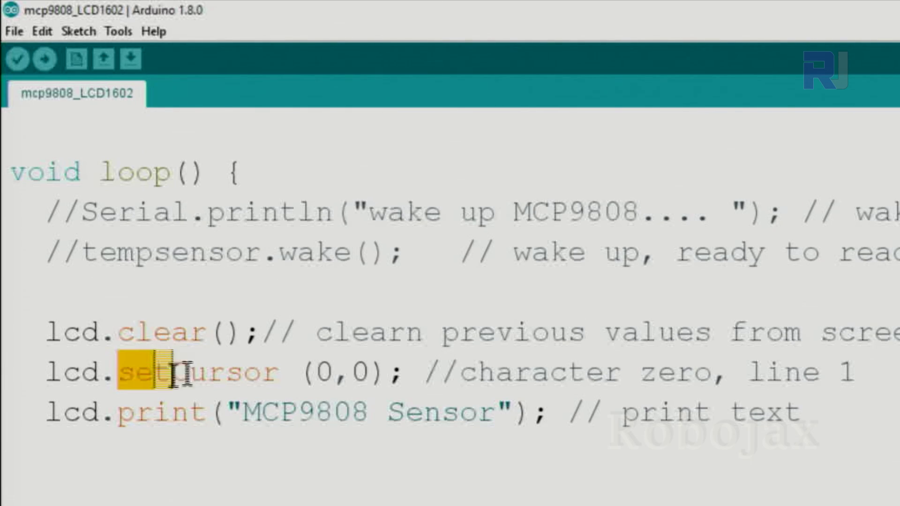
left_click_drag(244, 412, 498, 415)
left_click(366, 373)
double_click(326, 372)
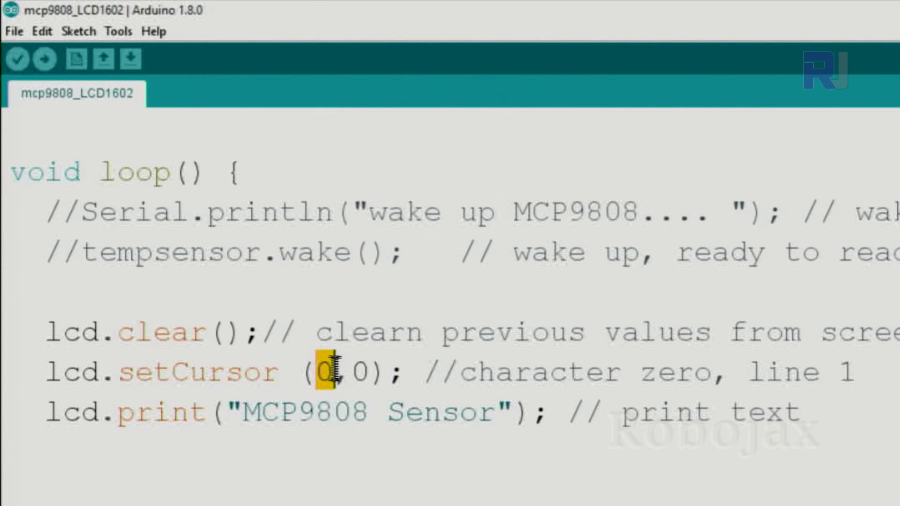
double_click(359, 371)
left_click_drag(243, 412, 257, 413)
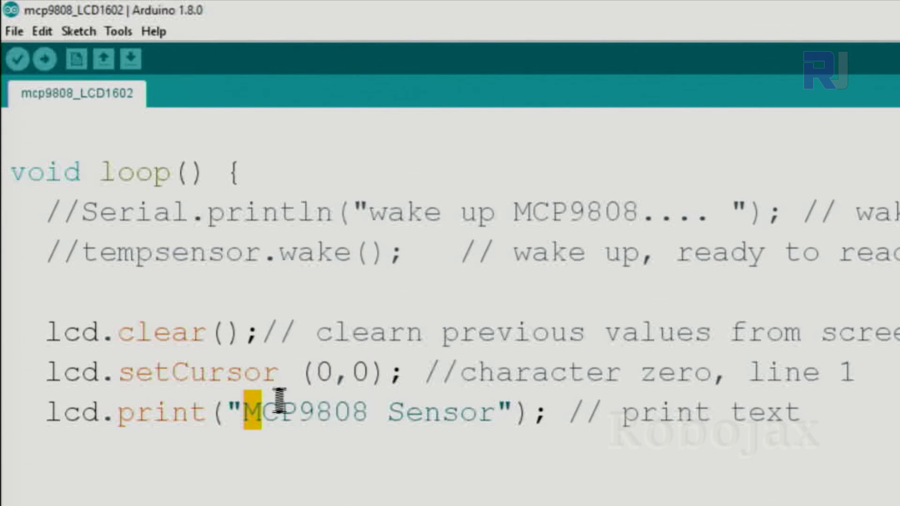
left_click_drag(47, 412, 849, 422)
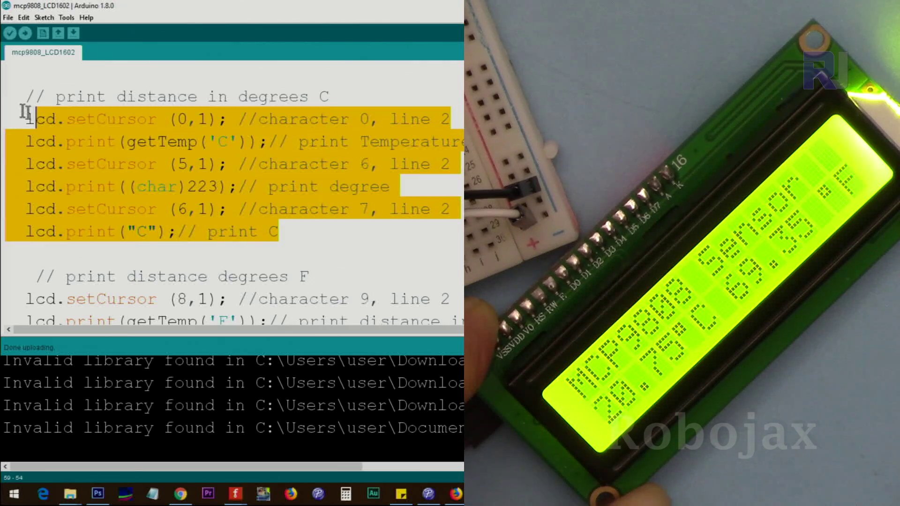
Step: Explain the Celsius block: setCursor(0,1), getTemp('C'), the degree-symbol char and setCursor(5,1)
left_click_drag(326, 231, 8, 106)
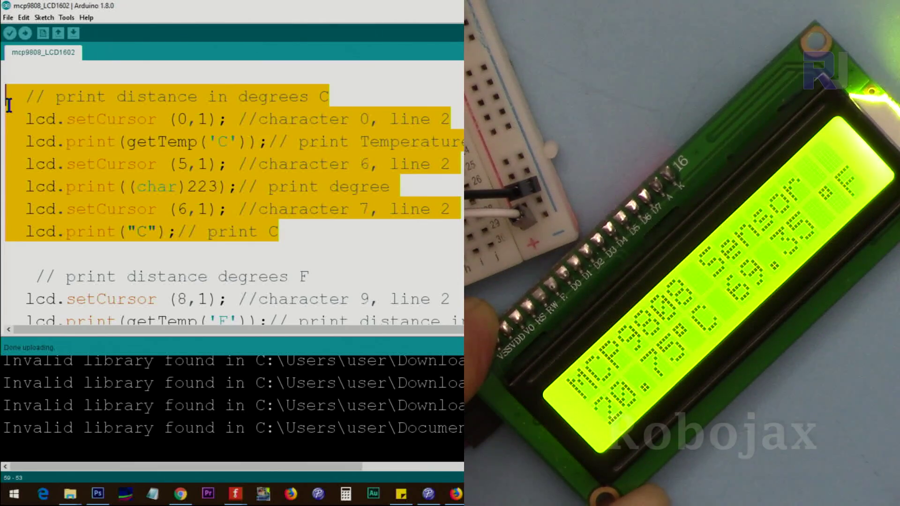
left_click(184, 122)
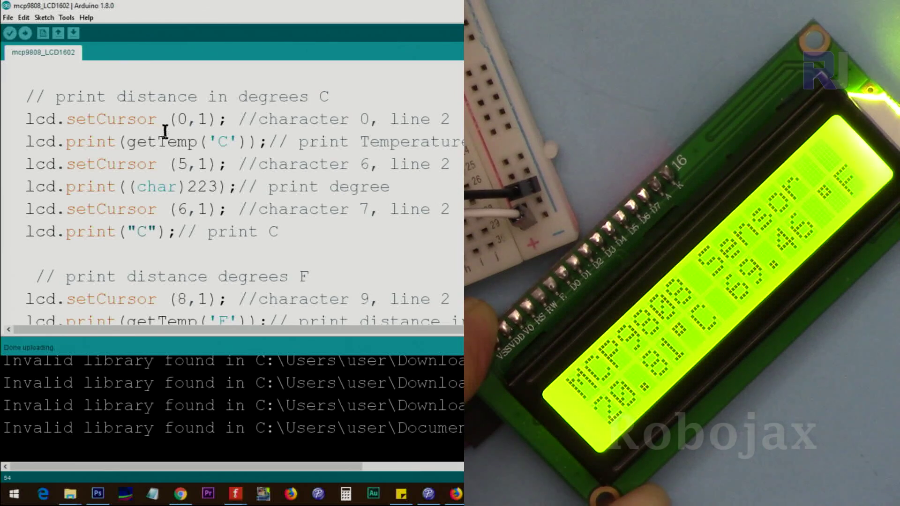
left_click_drag(181, 120, 188, 120)
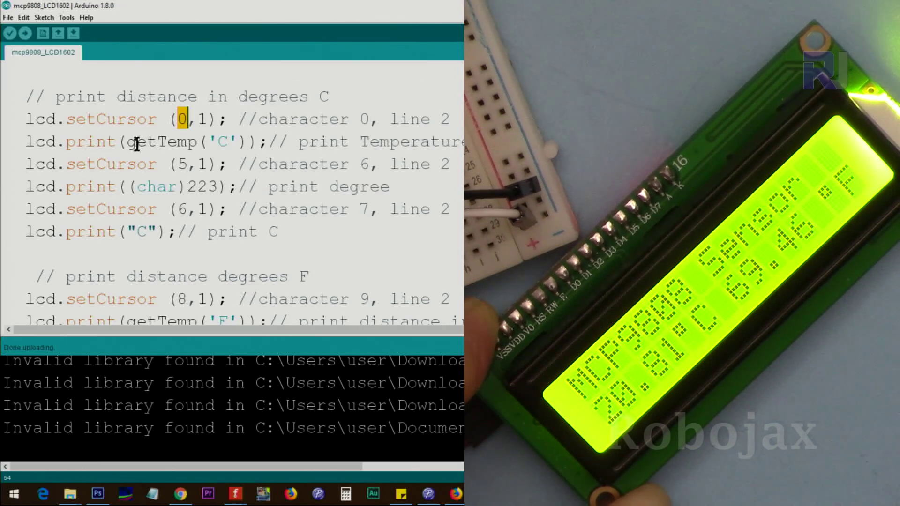
left_click_drag(127, 144, 239, 143)
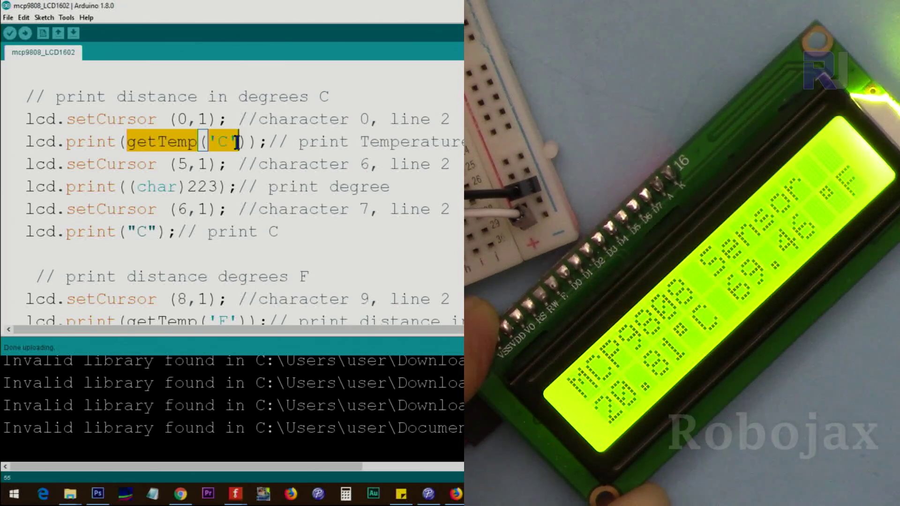
left_click(82, 165)
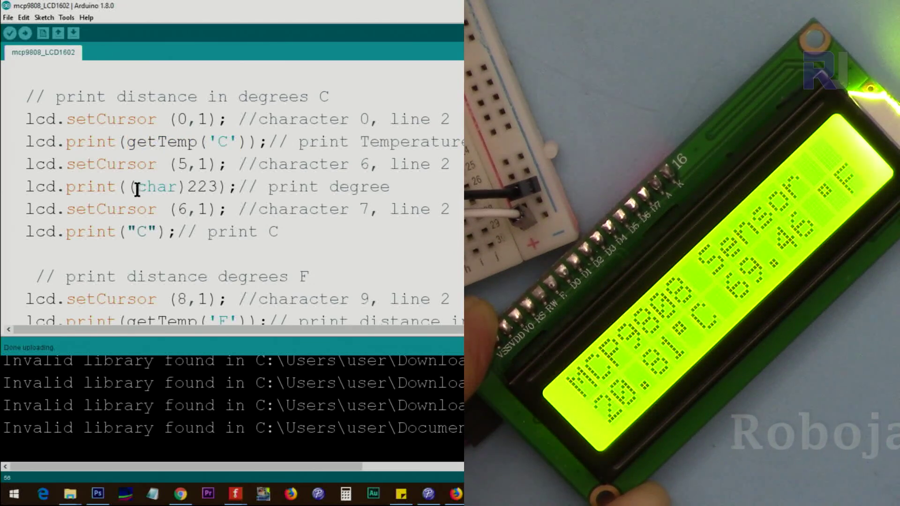
left_click_drag(137, 187, 215, 187)
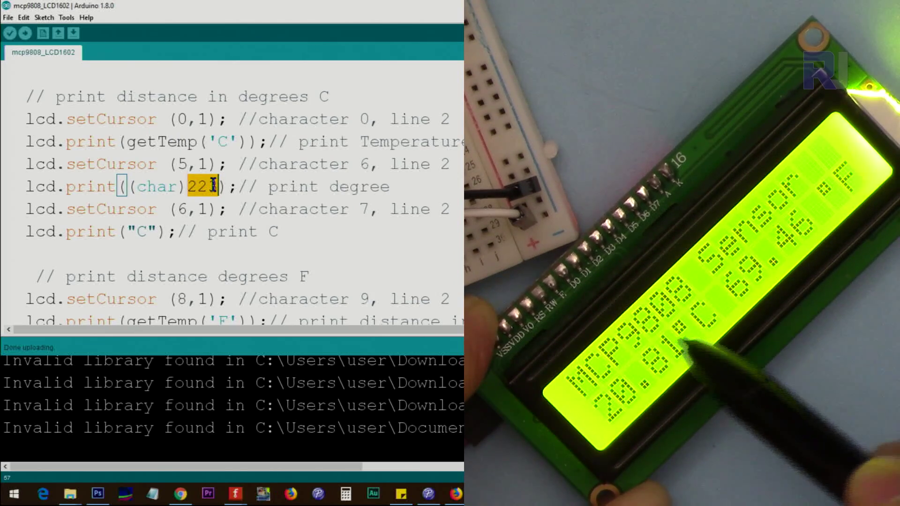
double_click(183, 165)
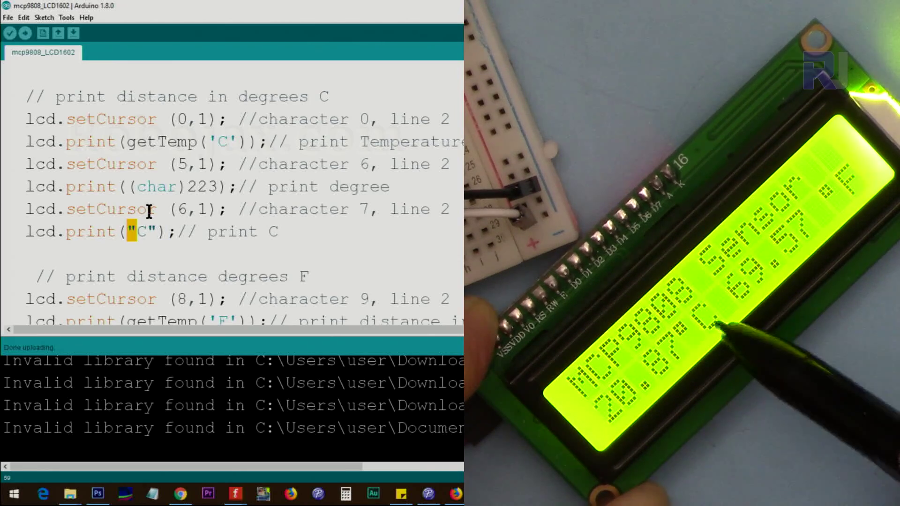
scroll(149, 211, "down", 2)
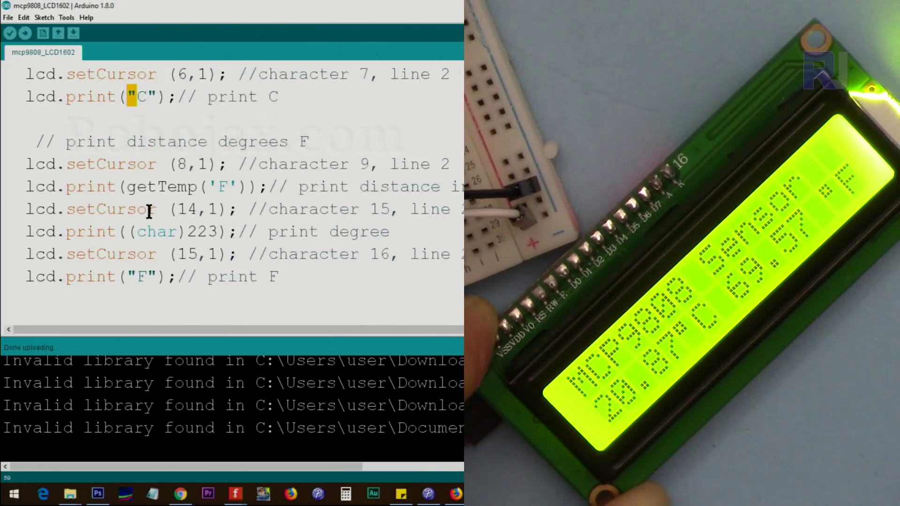
Step: Review the Fahrenheit lines and delay(1000), then view the scanner's serial output
left_click_drag(345, 300, 14, 142)
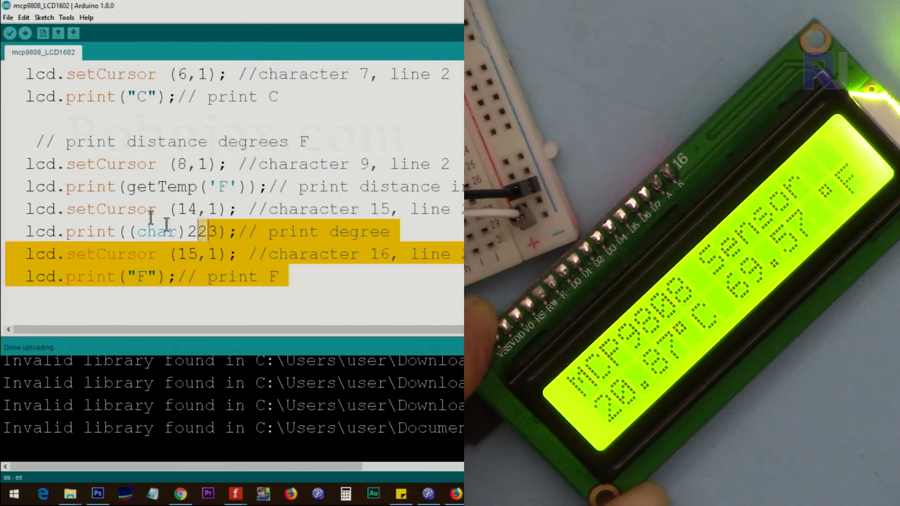
left_click(171, 147)
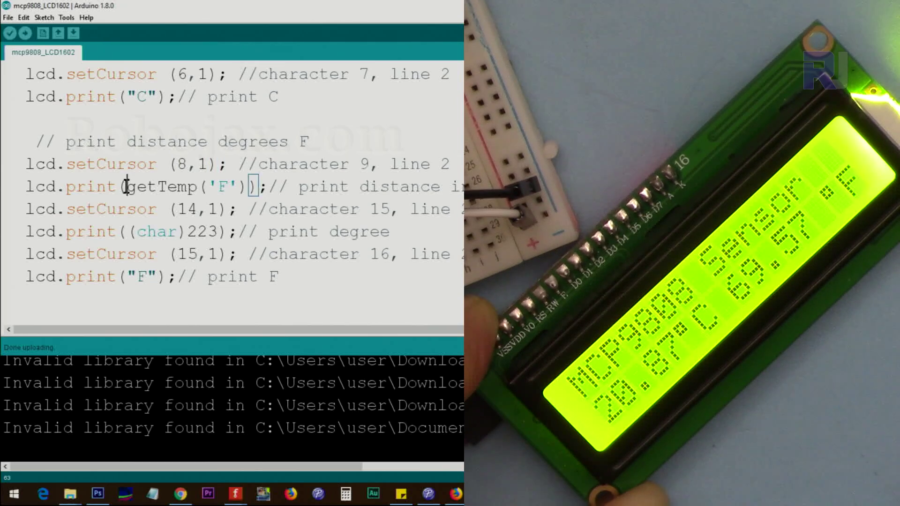
left_click_drag(125, 186, 189, 185)
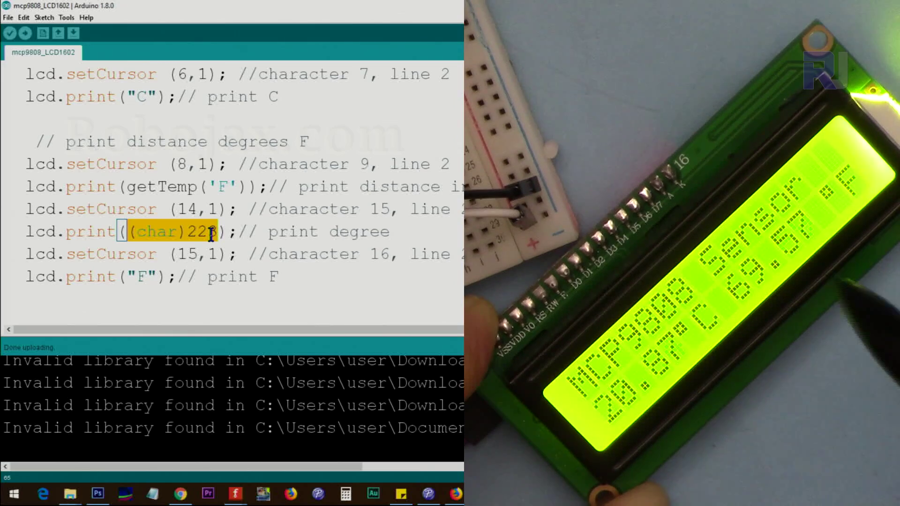
left_click(179, 254)
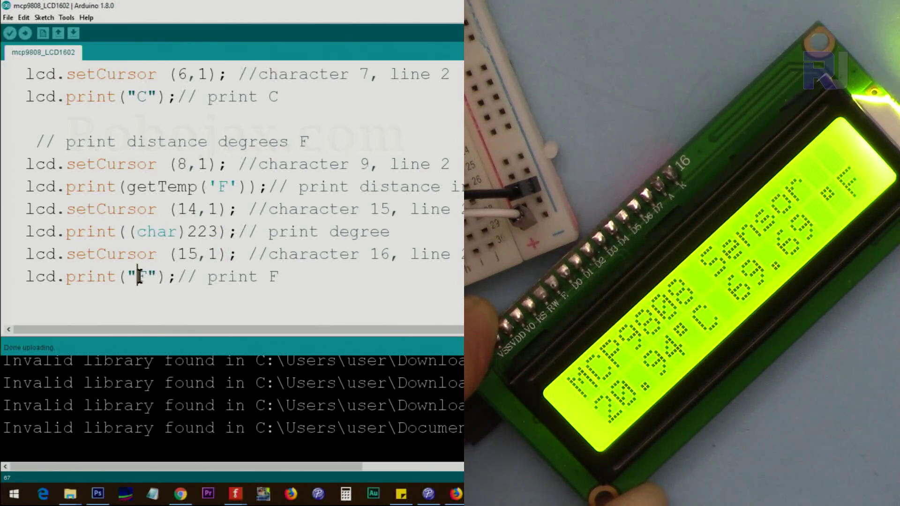
scroll(144, 277, "down", 3)
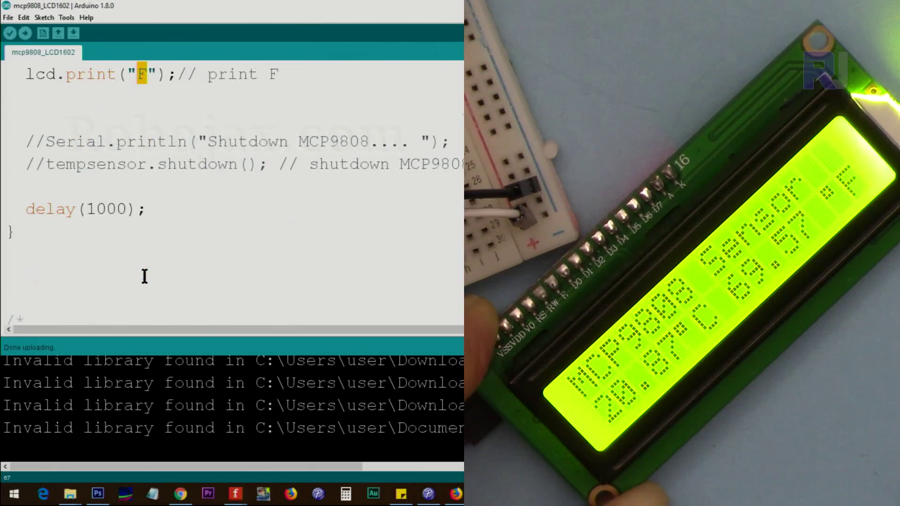
left_click_drag(143, 212, 32, 211)
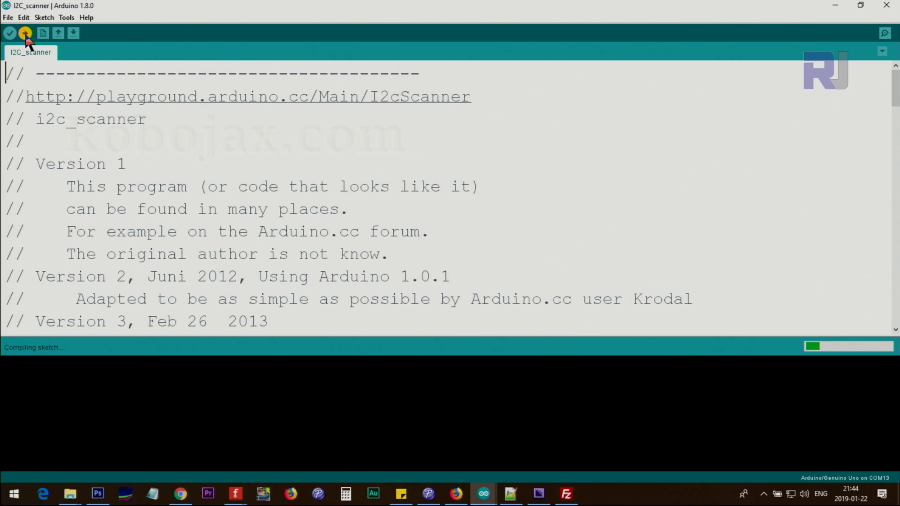
left_click(886, 34)
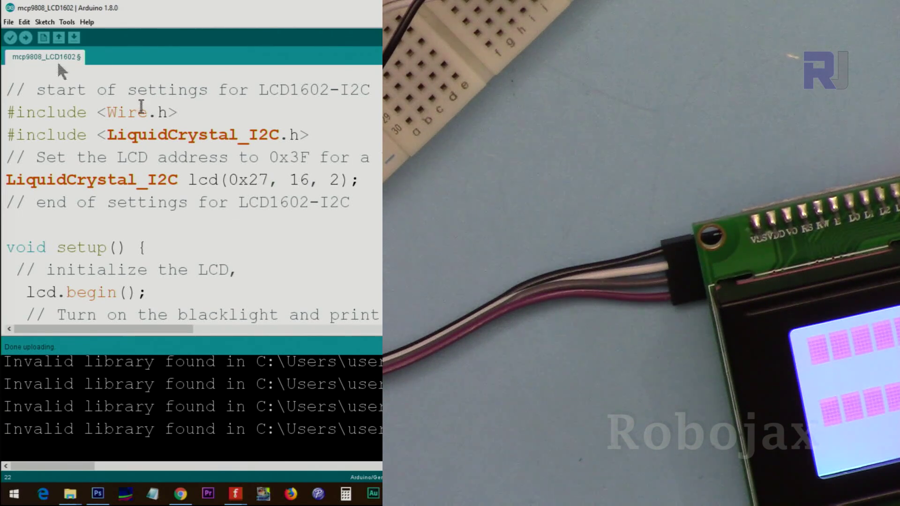
Step: Upload the mcp9808_LCD1602 sketch with LCD address 0x27 to the board
left_click(25, 38)
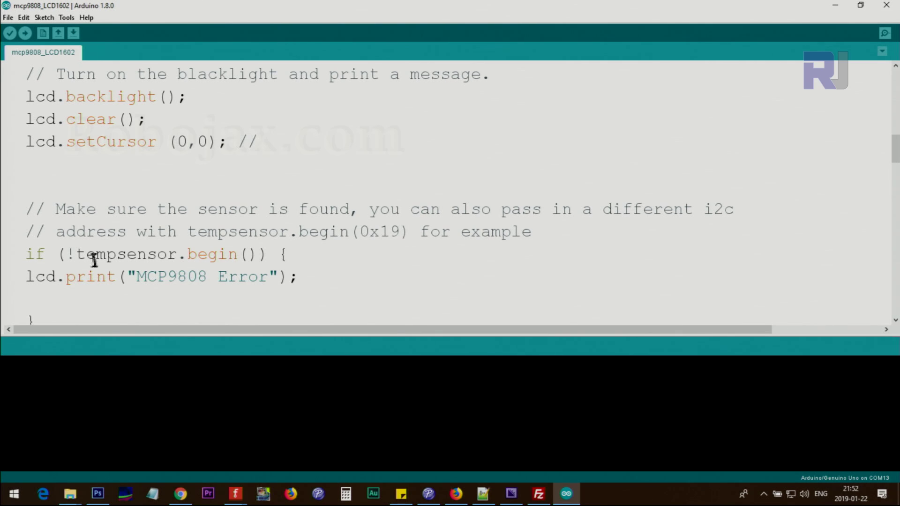
Step: Paste 0x19 inside the tempsensor.begin() call on the sensor-check line
left_click_drag(77, 256, 271, 254)
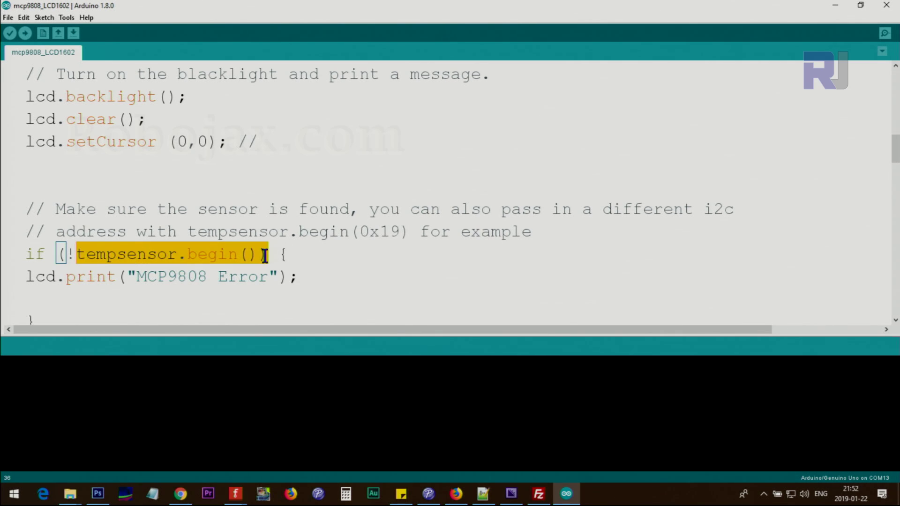
left_click(360, 232)
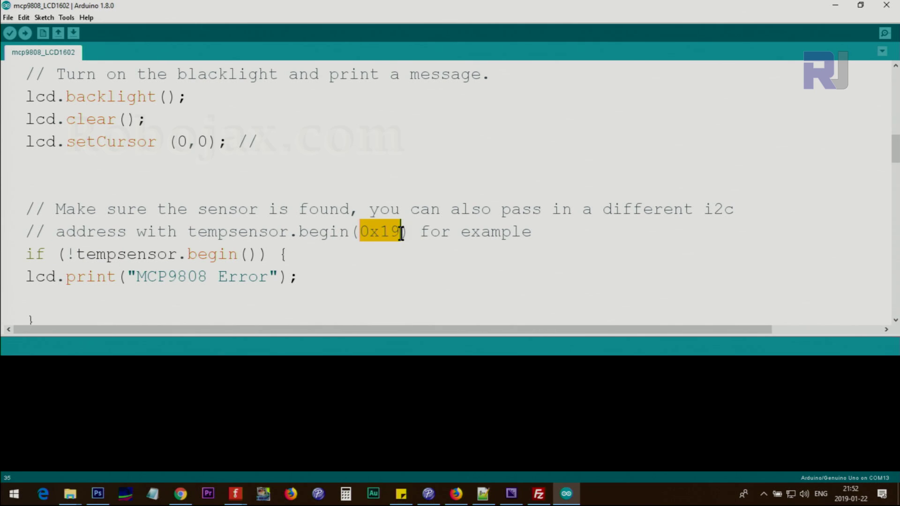
left_click(251, 255)
type("0x19")
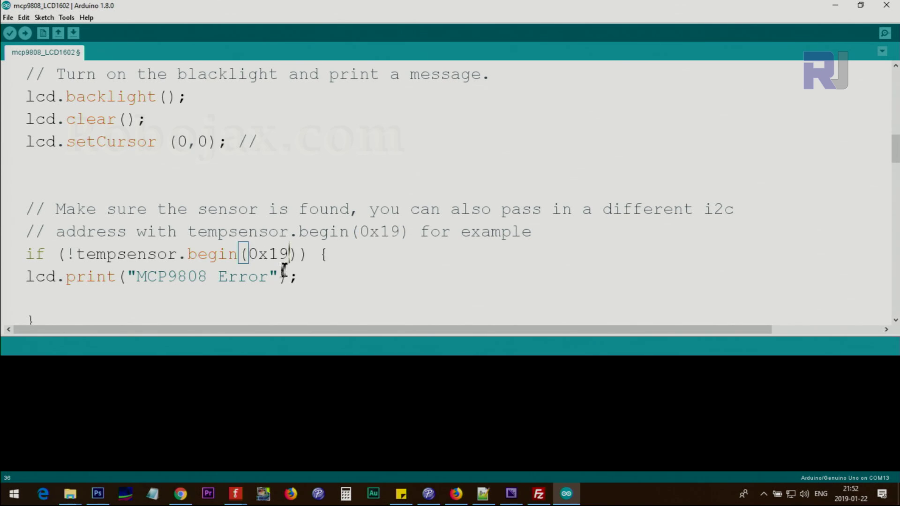